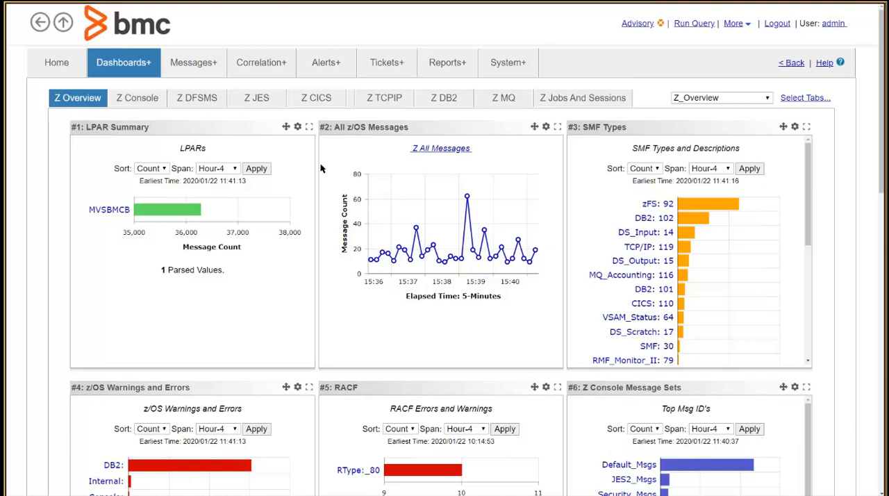
# Start a new counter alert using the system counter Thread/ Z TSO Logon Failures - Undefined Userid
pyautogui.click(327, 67)
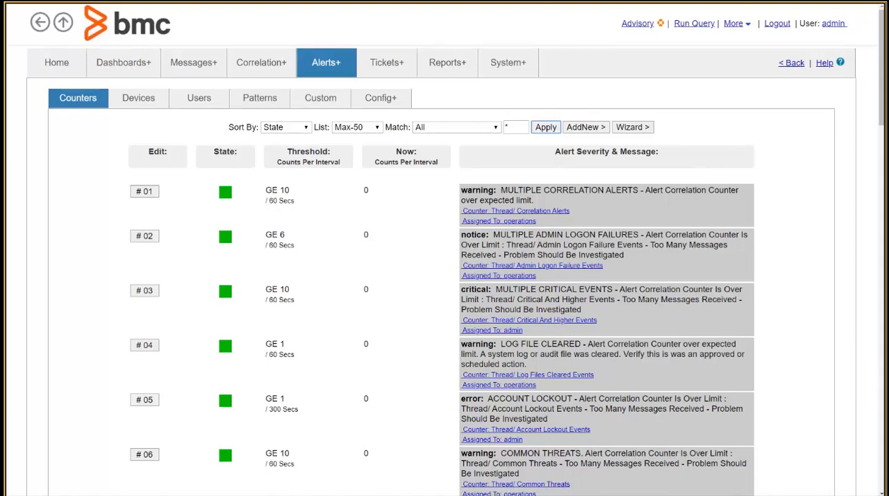
pyautogui.click(583, 129)
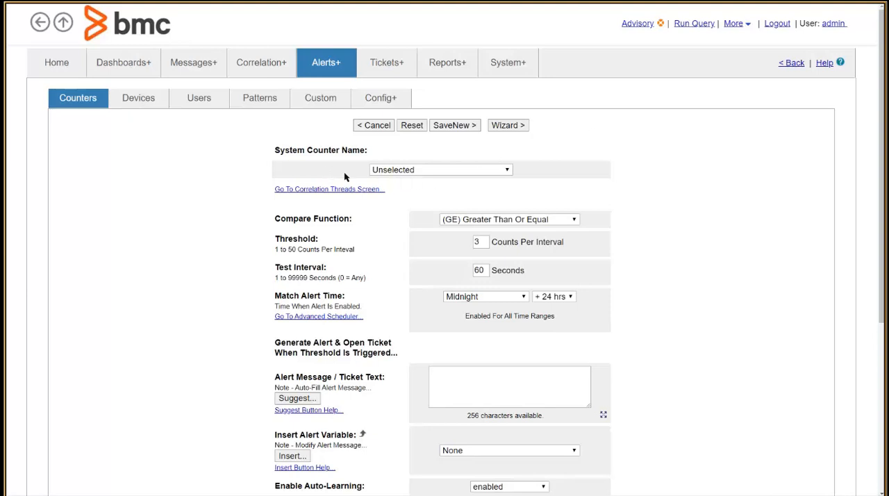
pyautogui.click(412, 172)
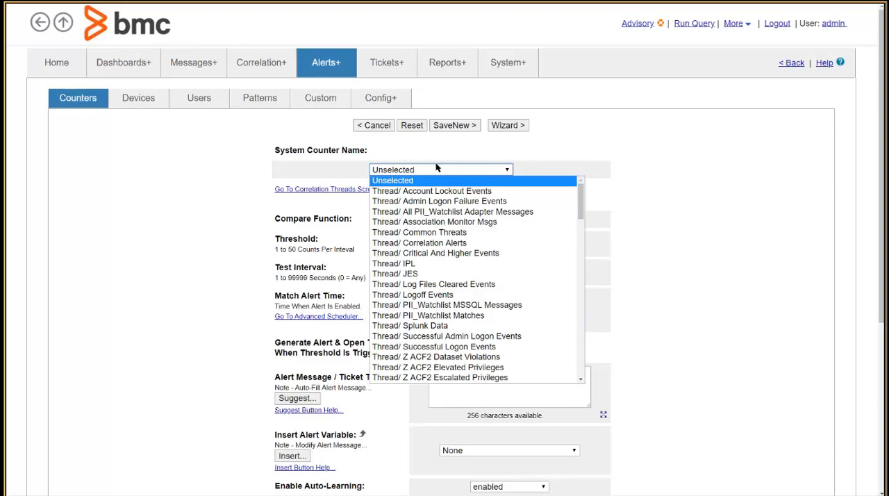
pyautogui.scroll(-10, 462, 297)
pyautogui.scroll(-5, 462, 299)
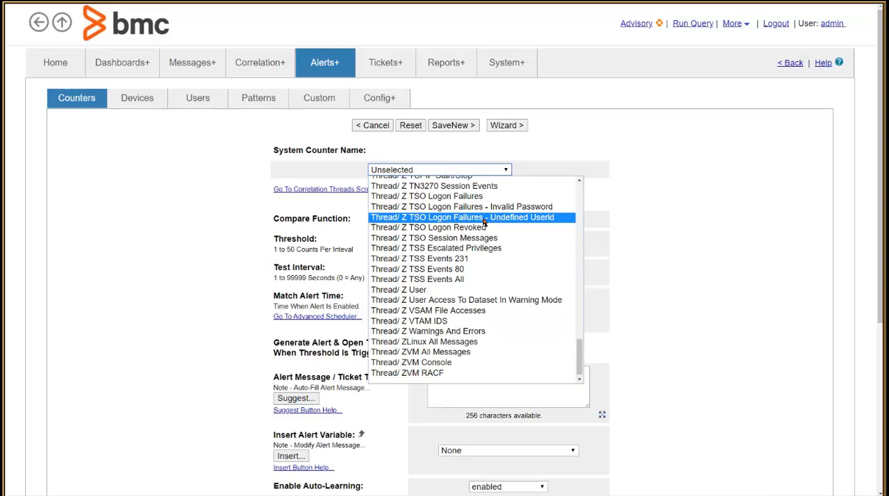
pyautogui.click(485, 219)
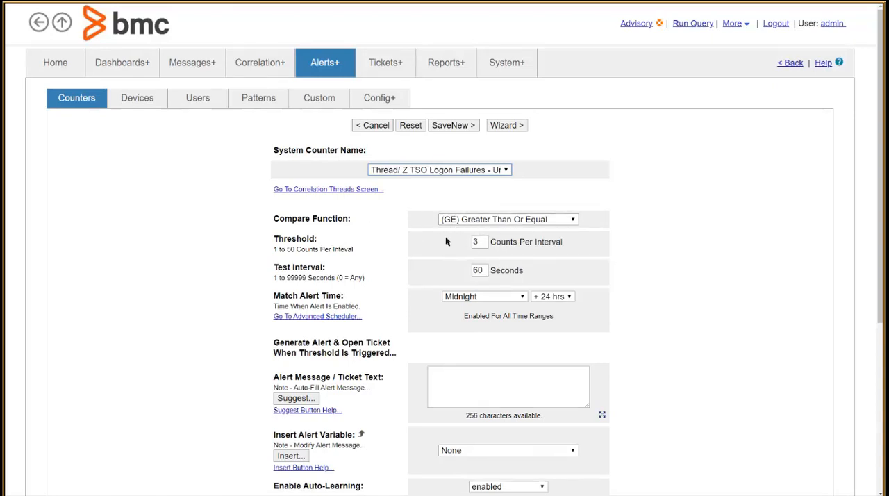
# Choose (GE) Greater Than Or Equal as the compare function and set the threshold to 4 counts per interval
pyautogui.click(479, 221)
pyautogui.click(478, 231)
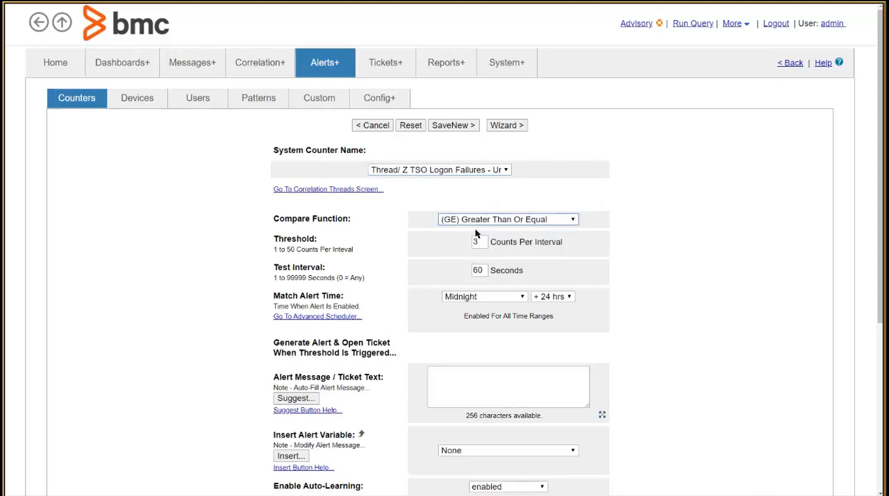
pyautogui.click(478, 221)
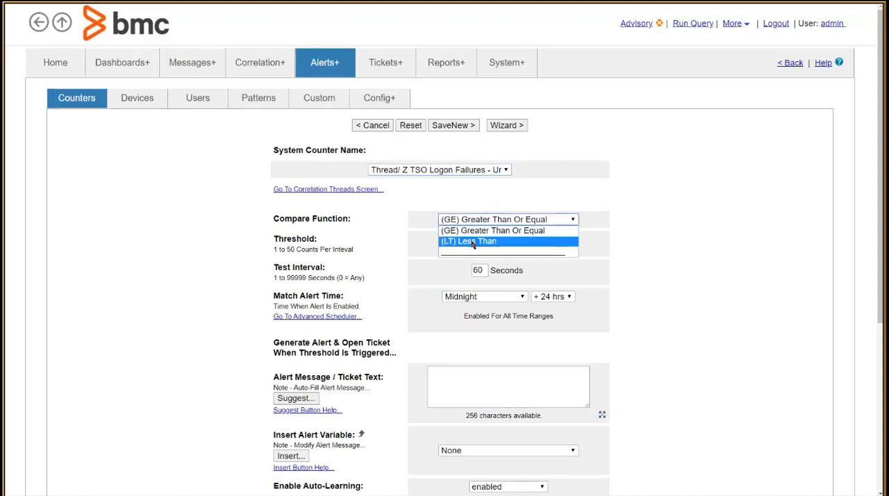
pyautogui.click(477, 229)
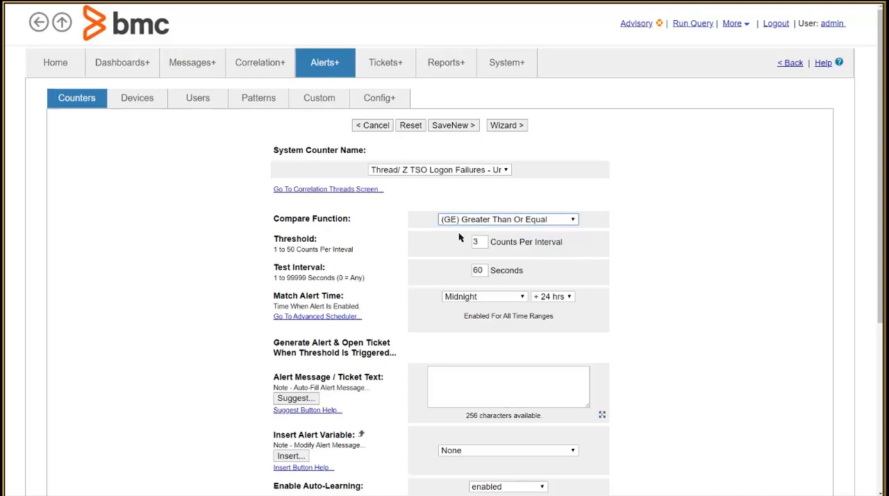
pyautogui.doubleClick(473, 244)
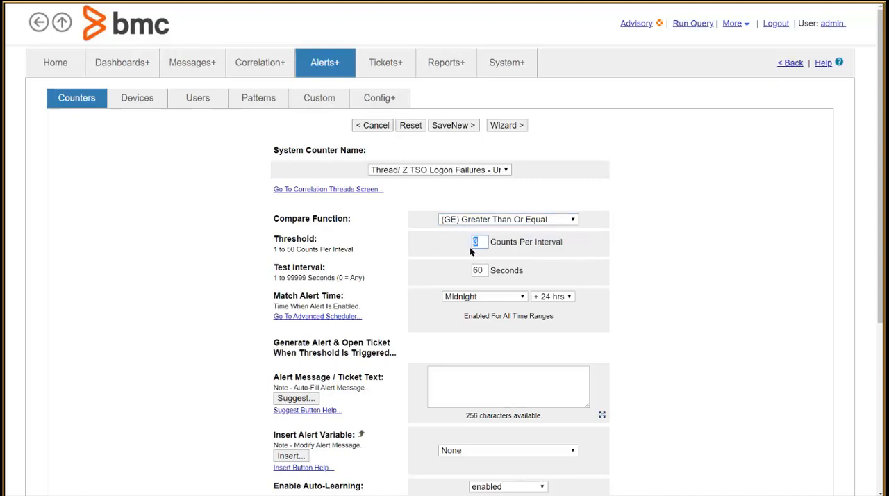
pyautogui.write('4')
pyautogui.click(487, 271)
pyautogui.click(550, 297)
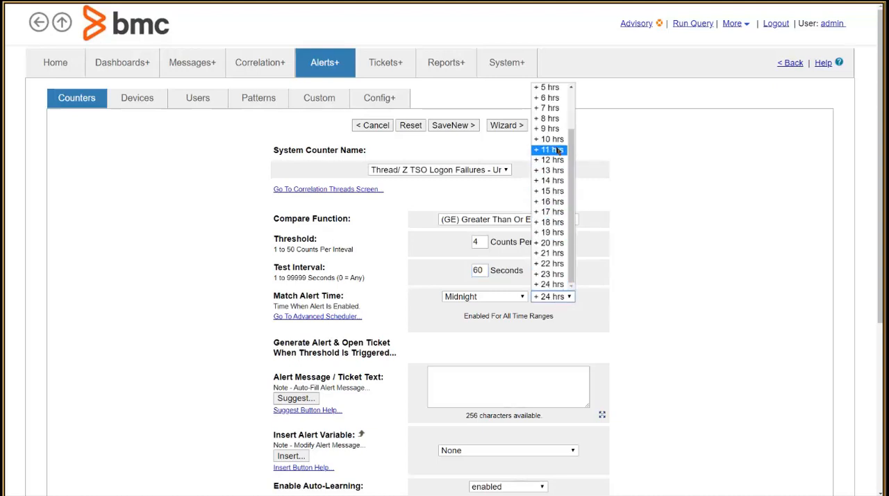
pyautogui.click(544, 350)
# Enter the alert message "Warning! Too many undefined users are accessing the system." and review the available alert variables
pyautogui.click(528, 383)
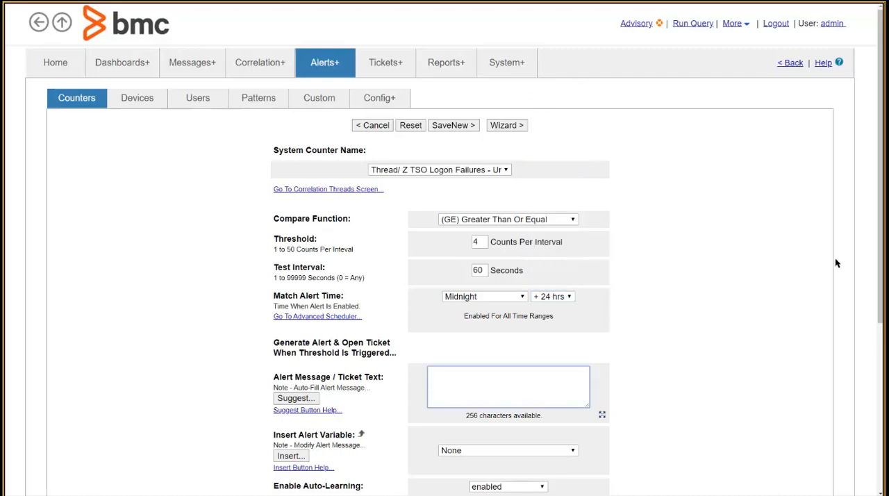
pyautogui.scroll(-3, 869, 386)
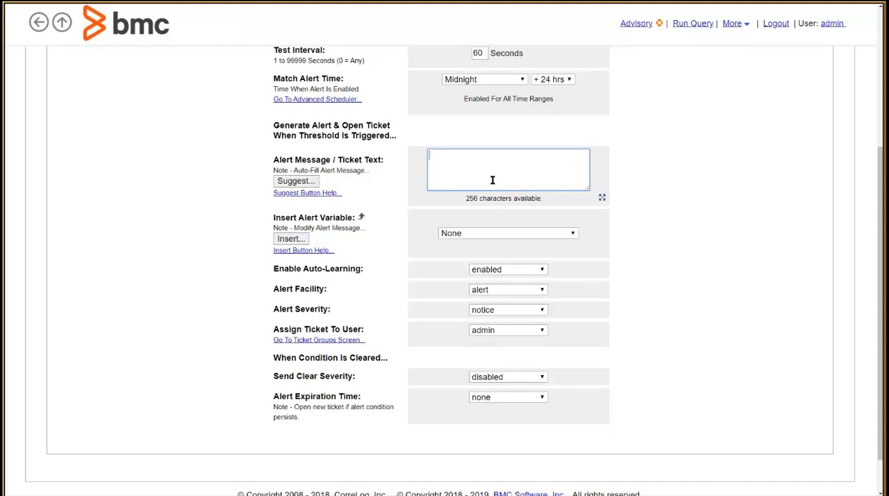
pyautogui.write('Warning! Too many undefined')
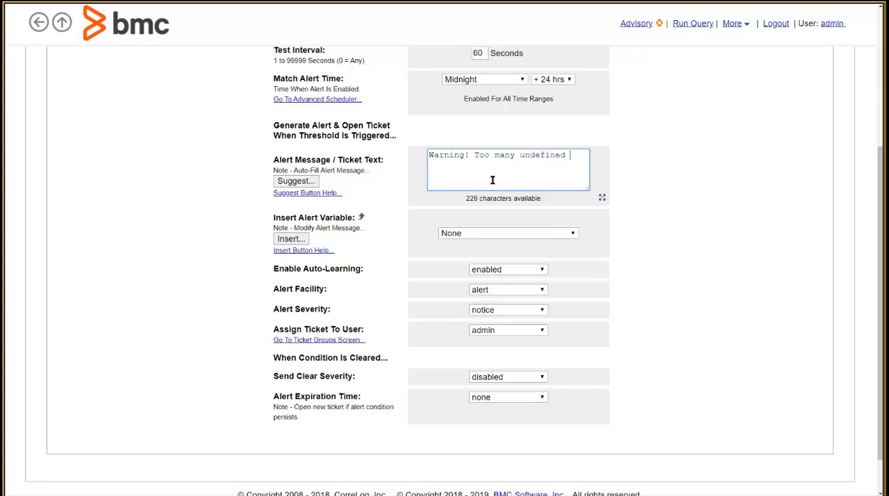
pyautogui.write(' users are accessing the system.')
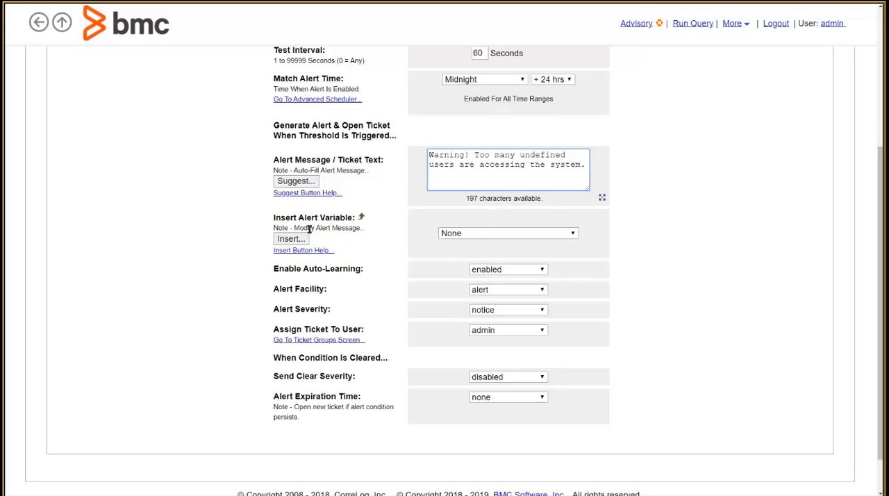
pyautogui.click(465, 236)
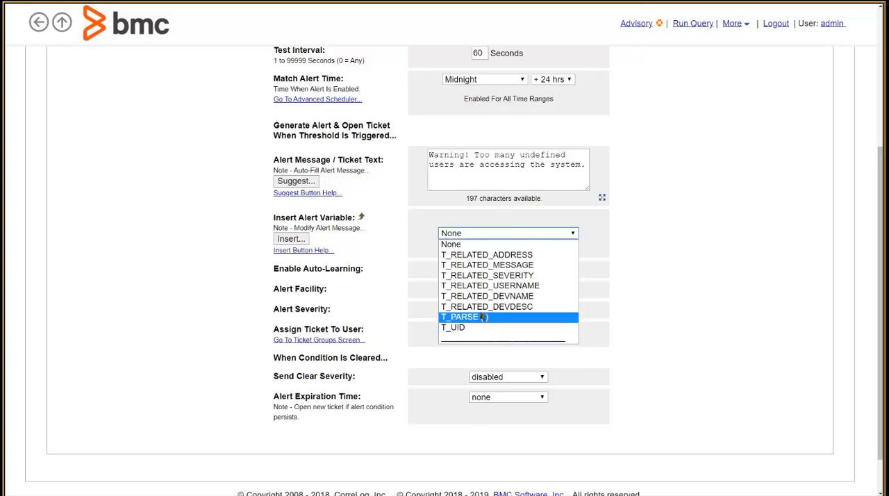
pyautogui.click(502, 219)
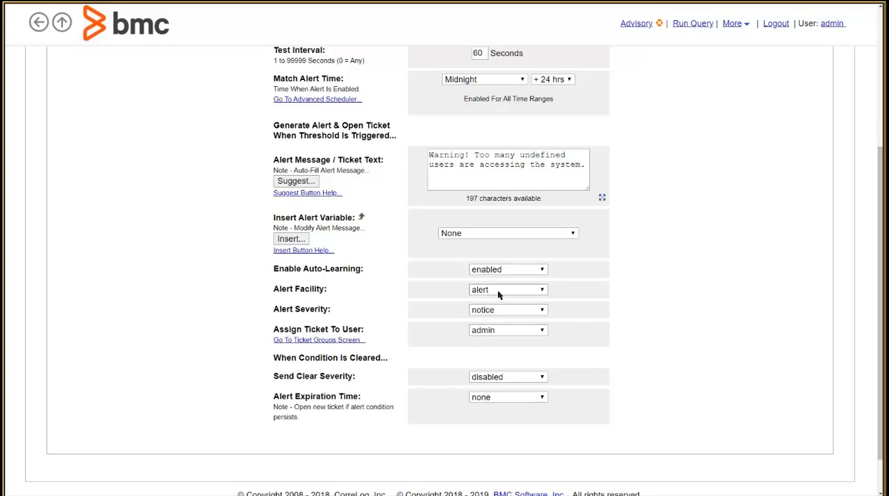
# Set the alert facility to alert and the severity to warning, with the ticket assigned to admin
pyautogui.click(490, 293)
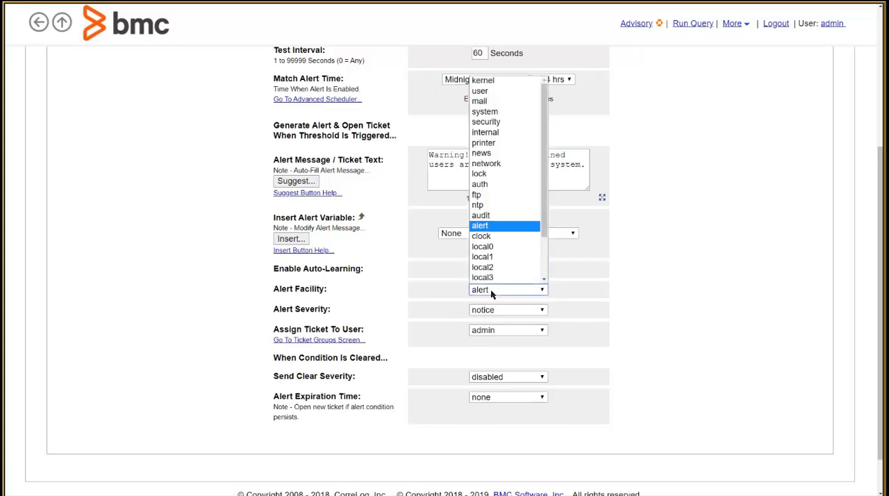
pyautogui.click(501, 226)
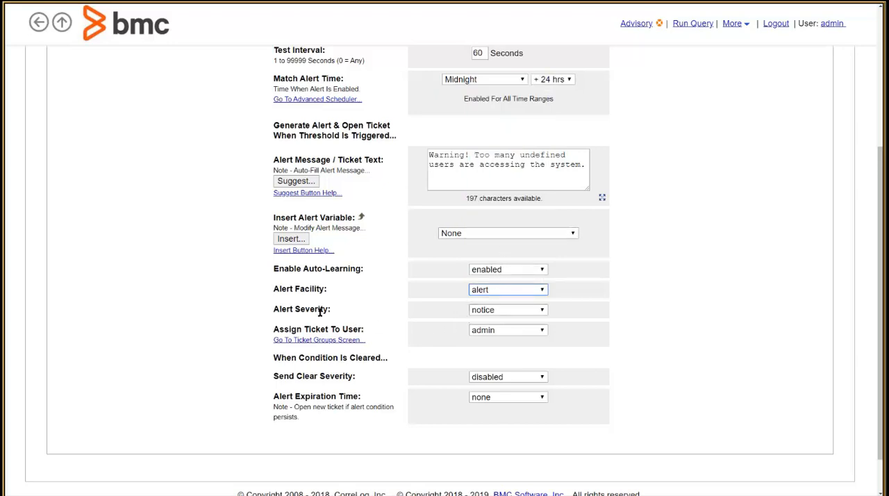
pyautogui.click(490, 312)
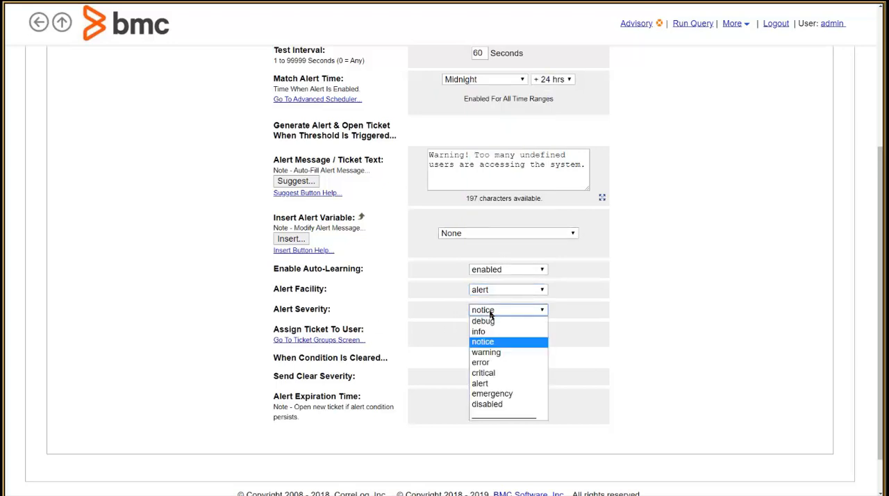
pyautogui.click(489, 354)
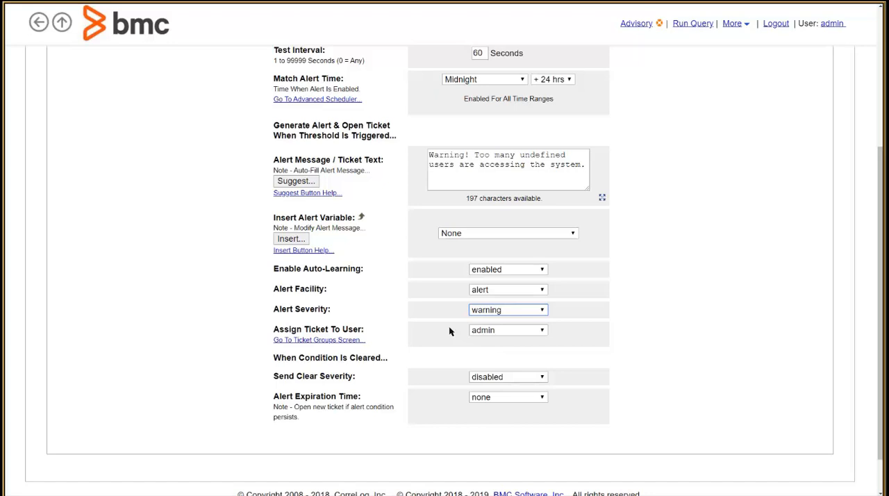
pyautogui.click(509, 333)
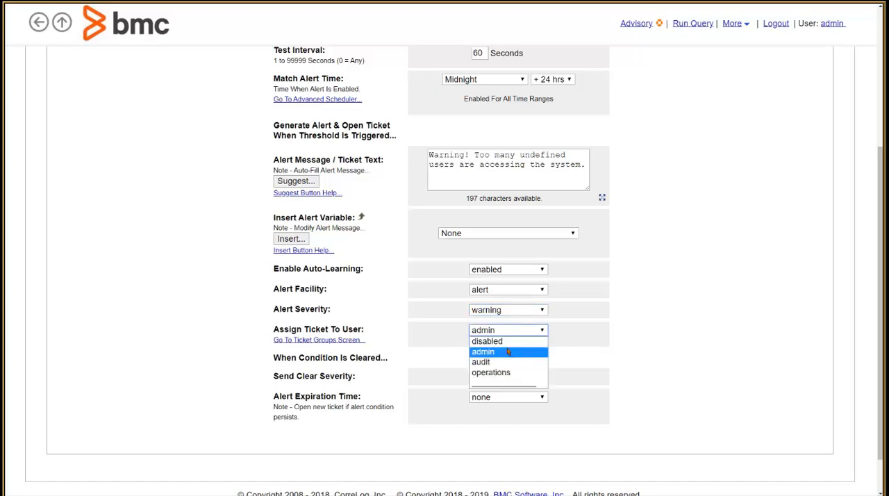
pyautogui.click(506, 353)
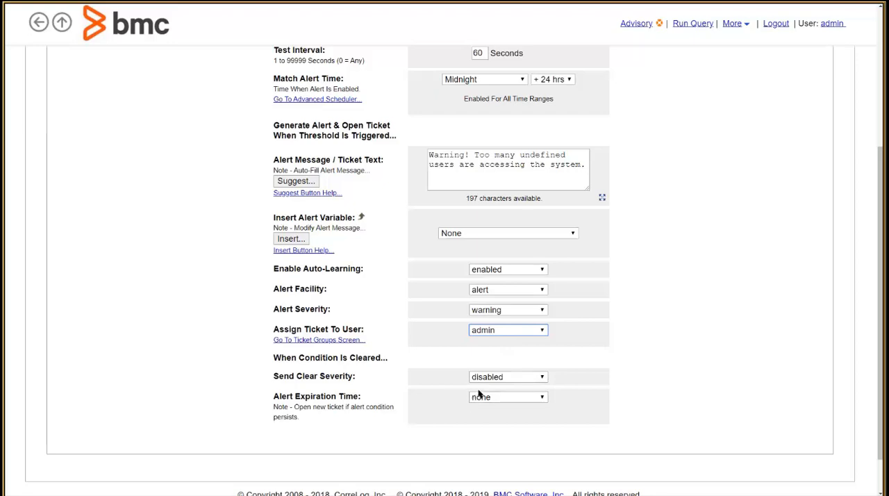
# Save the completed form as a new counter alert
pyautogui.scroll(4, 413, 412)
pyautogui.scroll(-4, 416, 403)
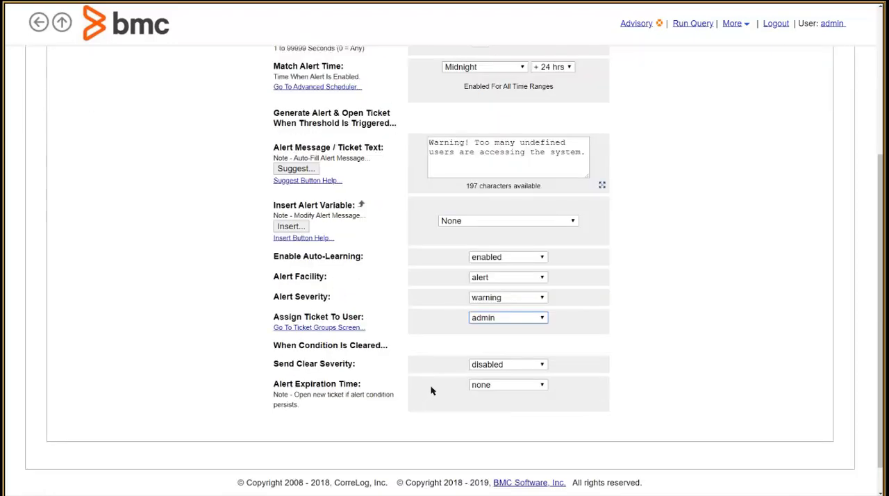
pyautogui.scroll(4, 440, 358)
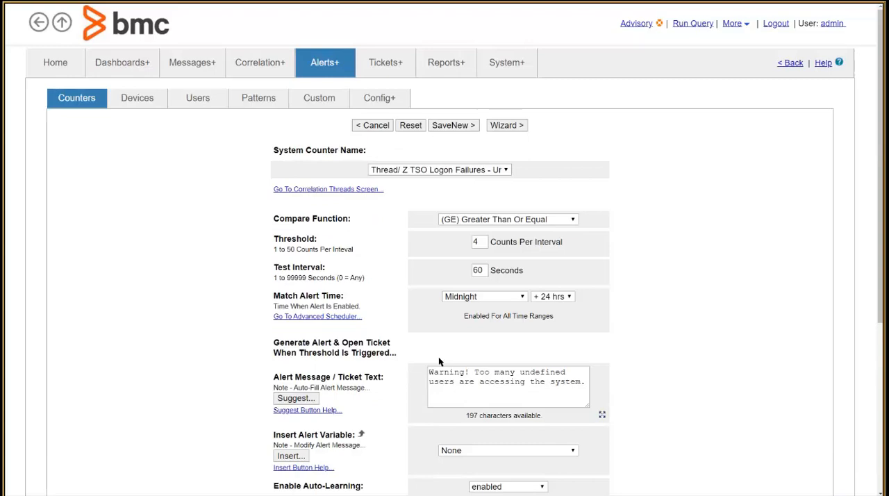
pyautogui.click(449, 128)
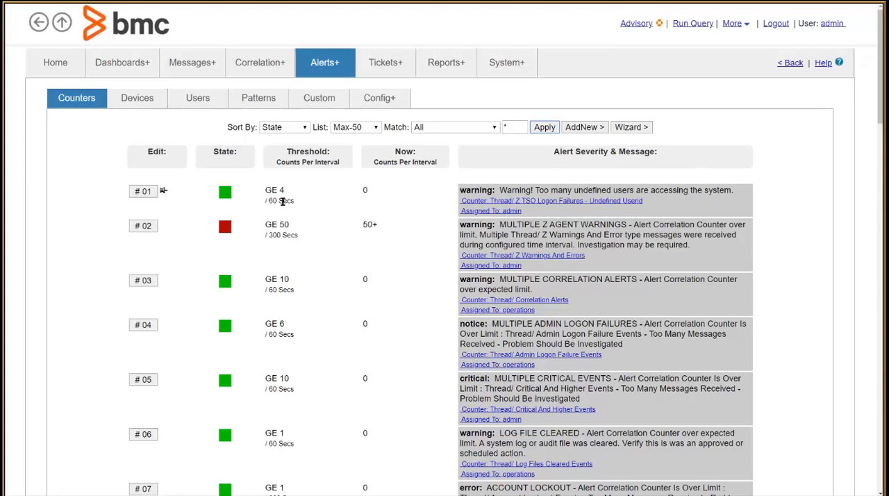
# Inspect the pin-to-top option in the new undefined-users alert's settings, and return to the alert list without saving
pyautogui.click(148, 193)
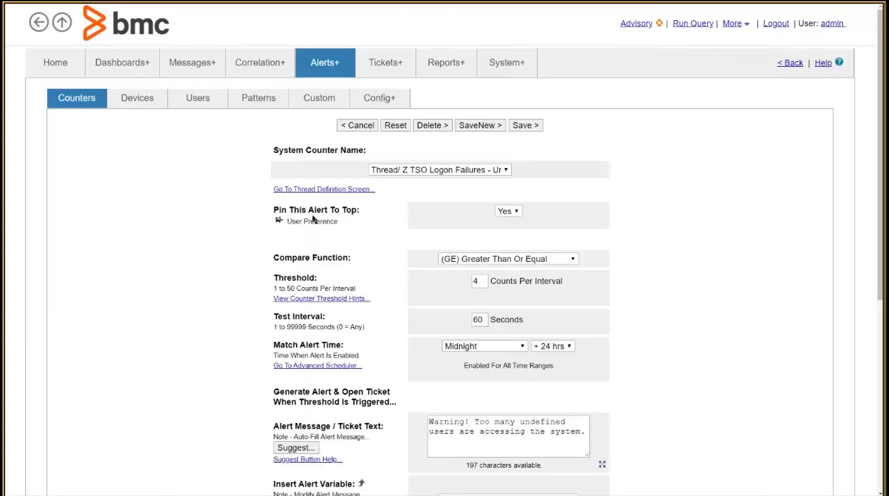
pyautogui.click(507, 212)
pyautogui.click(433, 211)
pyautogui.click(368, 126)
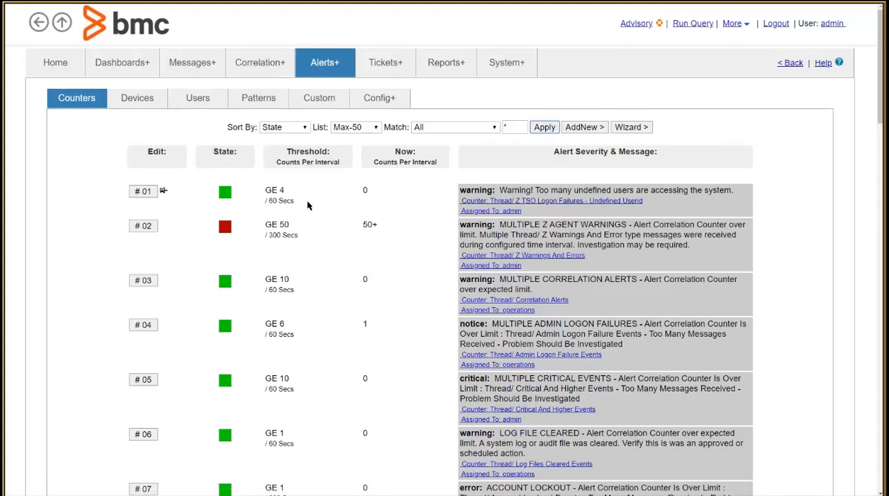
# Switch to the mainframe terminal session and submit the logon command bmcb
pyautogui.hotkey('alt', 'Tab')
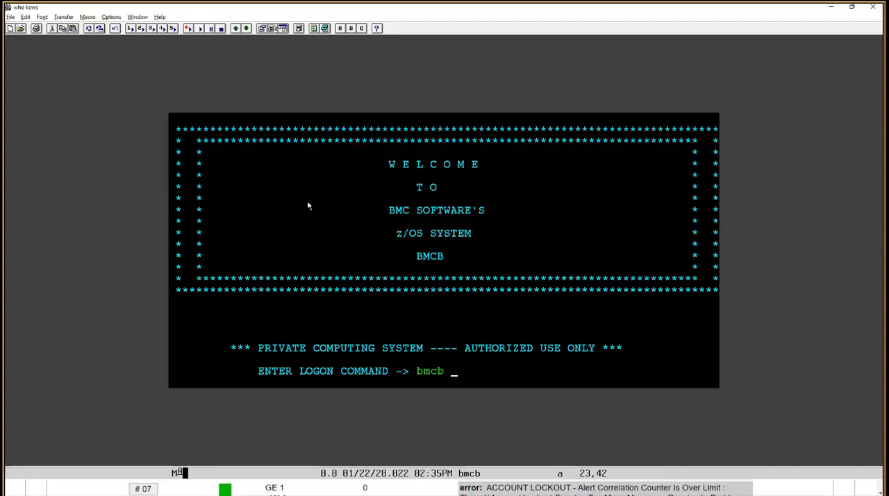
pyautogui.write('bmcb')
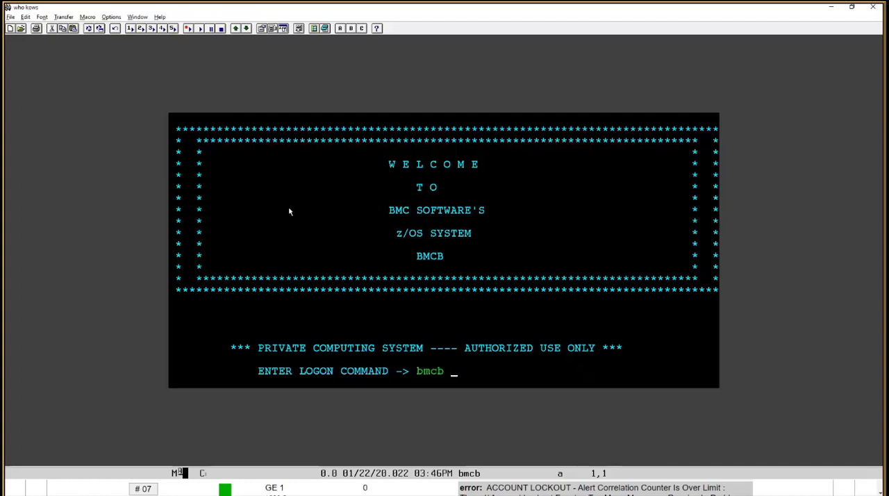
pyautogui.press('Return')
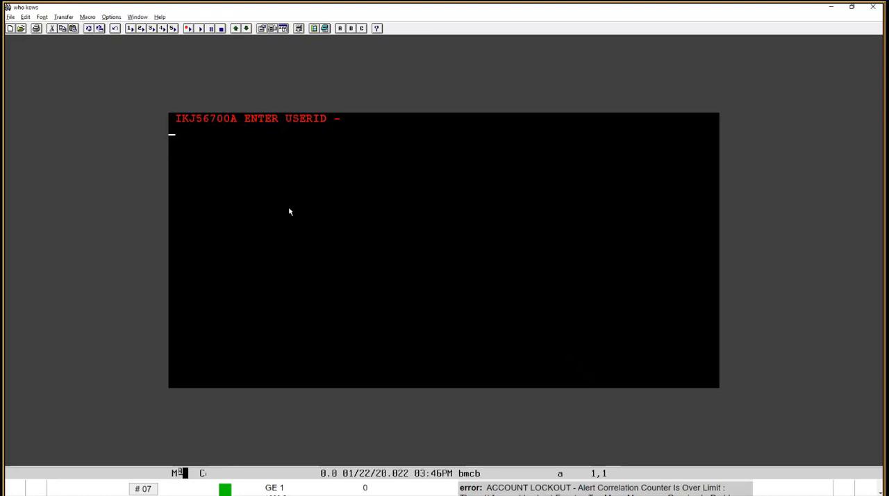
# Try to log on to TSO with the undefined user IDs batman and robin
pyautogui.write('batman')
pyautogui.press('Return')
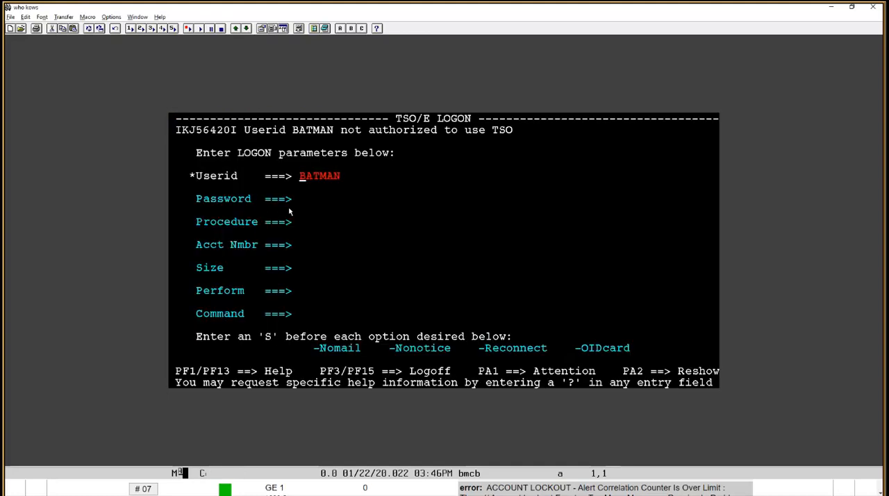
pyautogui.write('robin')
pyautogui.press('Return')
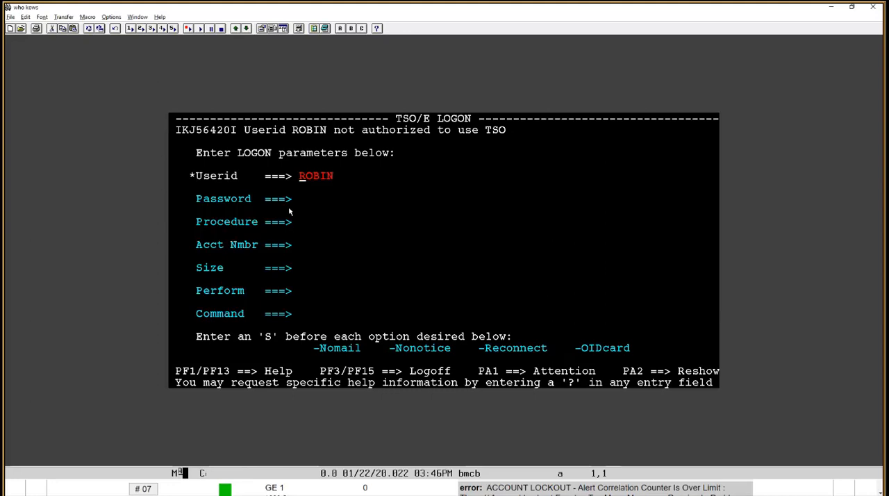
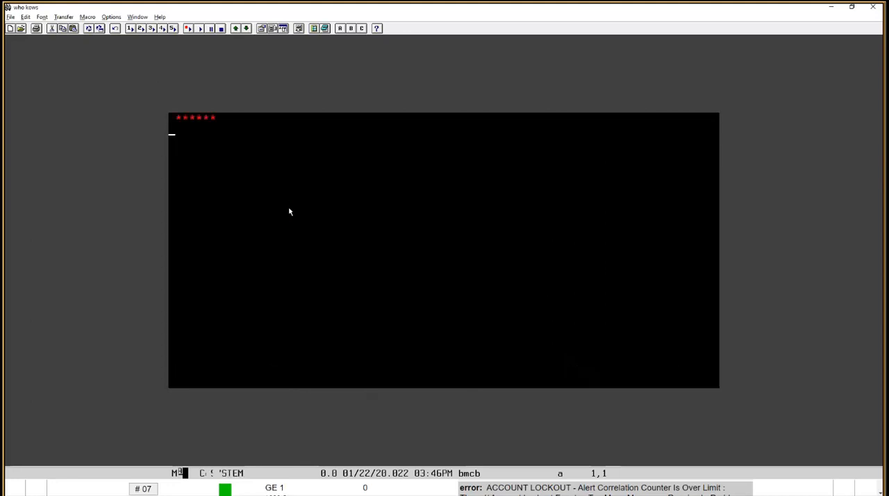
# Resubmit the logon command bmcb, try to log on to TSO with the undefined user ID onemore, and log off
pyautogui.press('Return')
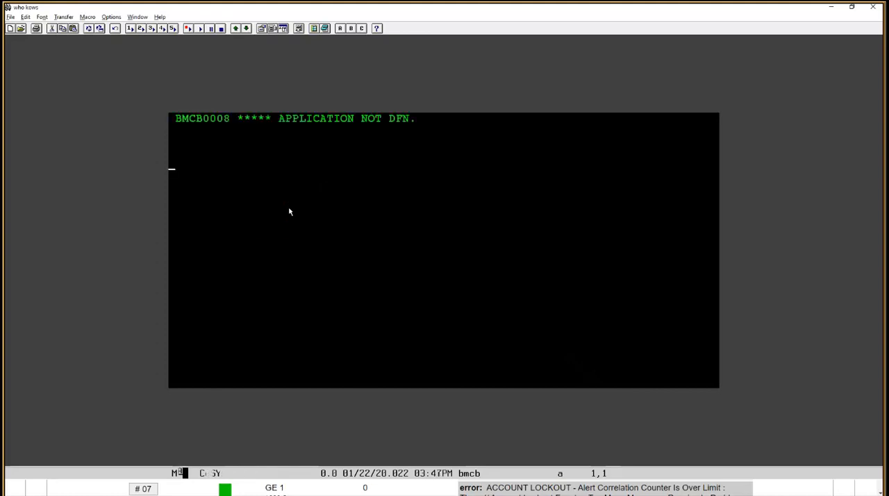
pyautogui.write('bmcn')
pyautogui.press('BackSpace')
pyautogui.write('b')
pyautogui.press('Return')
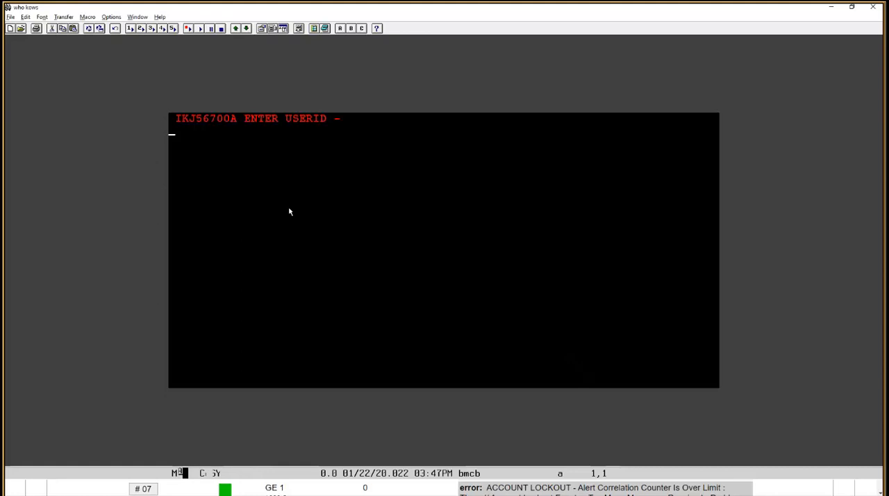
pyautogui.press('Return')
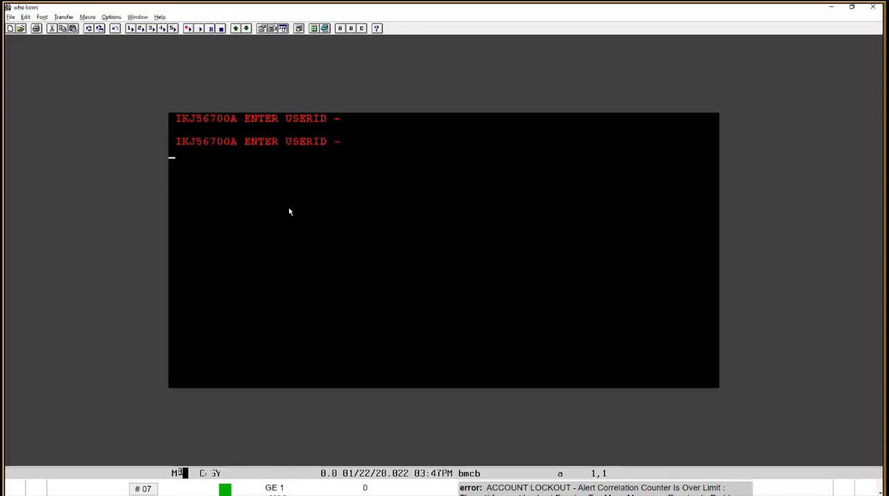
pyautogui.write('nnemore')
pyautogui.press('Return')
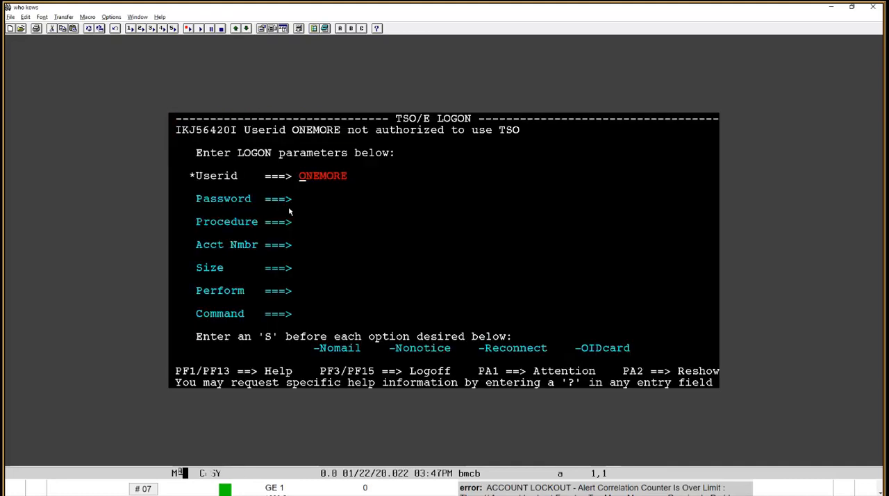
pyautogui.press('F3')
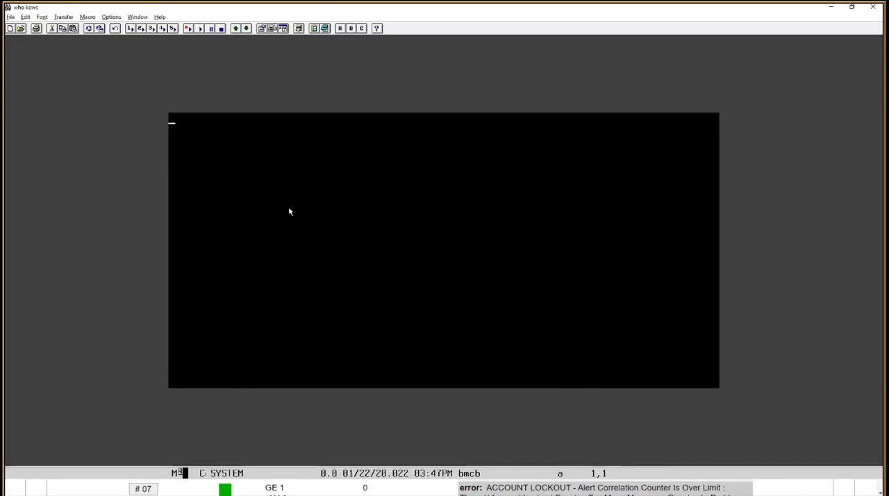
# Switch back to the BMC web console and review the thread messages behind the refreshed undefined-users counter alert
pyautogui.hotkey('alt', 'Tab')
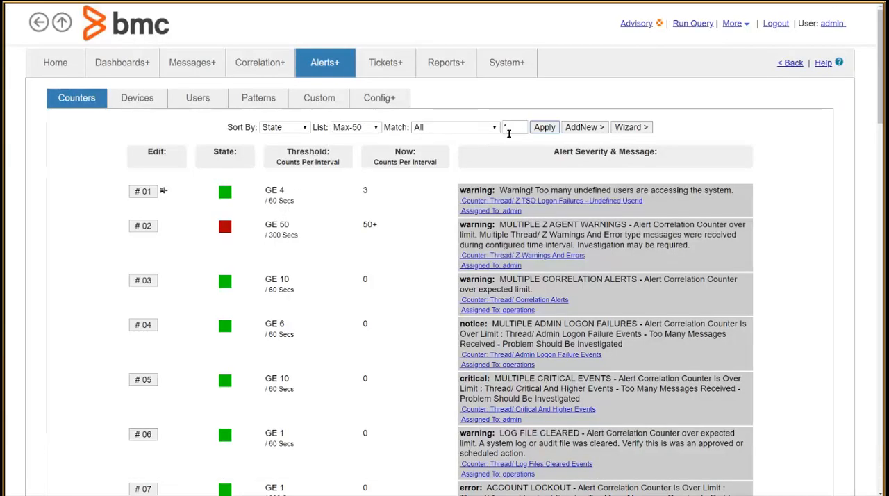
pyautogui.click(543, 130)
pyautogui.click(560, 201)
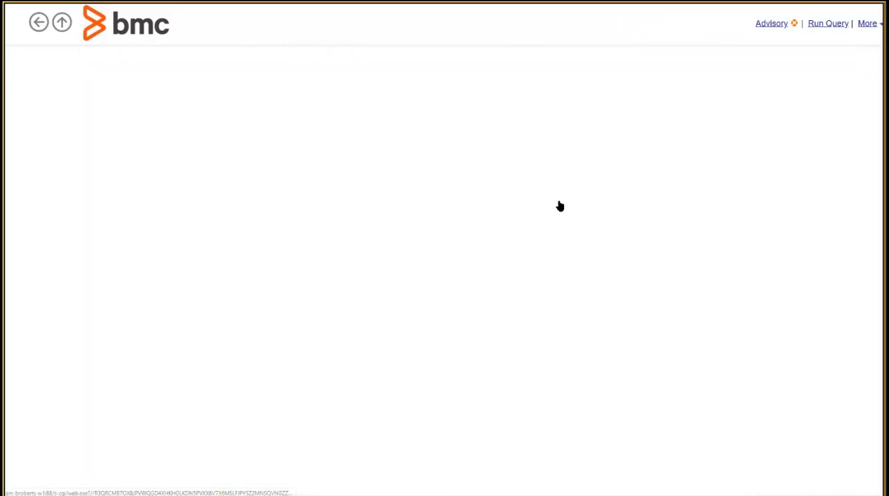
pyautogui.scroll(-3, 881, 64)
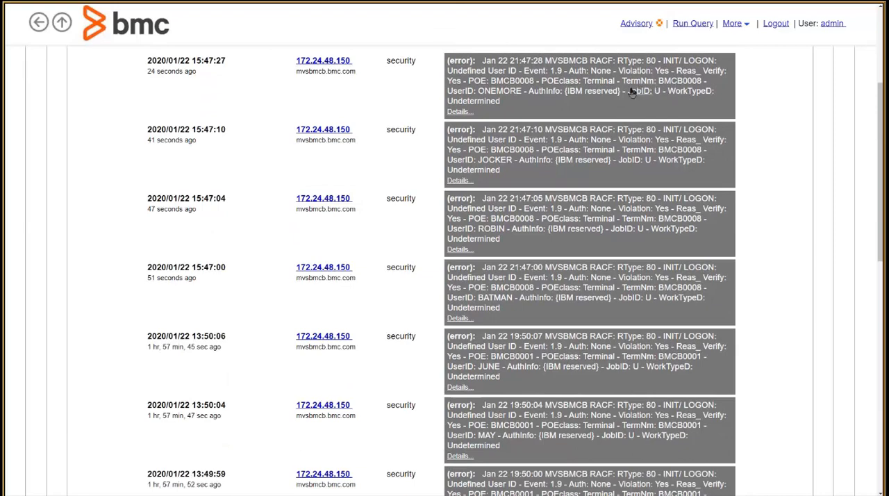
pyautogui.scroll(3, 615, 220)
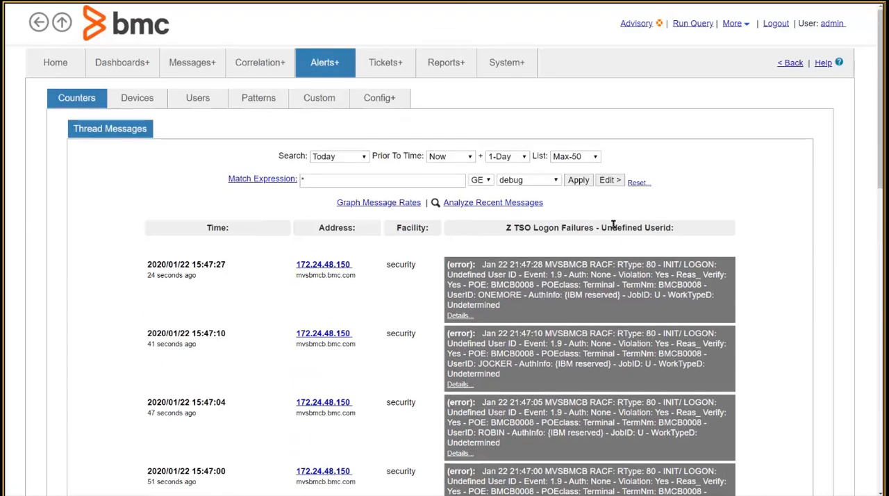
pyautogui.scroll(-1, 880, 149)
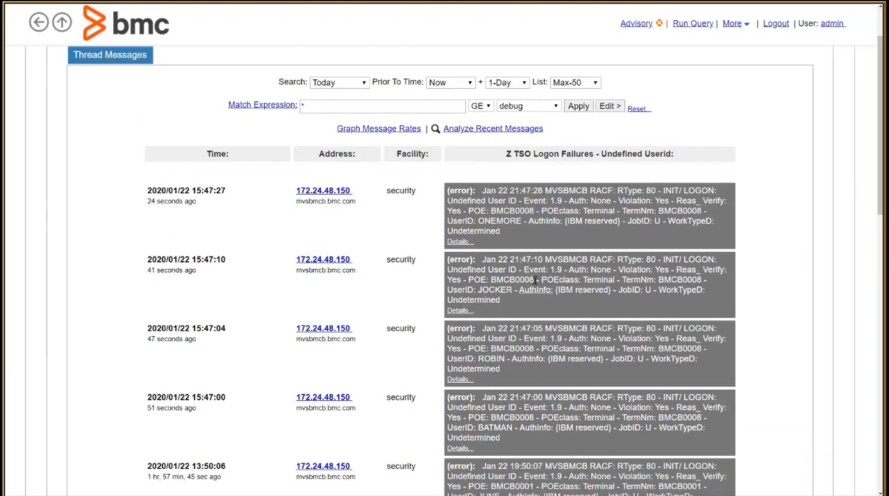
# Filter the undefined-userid logon failure messages by terminal BMCB0008, and return to the counter alert list
pyautogui.click(513, 211)
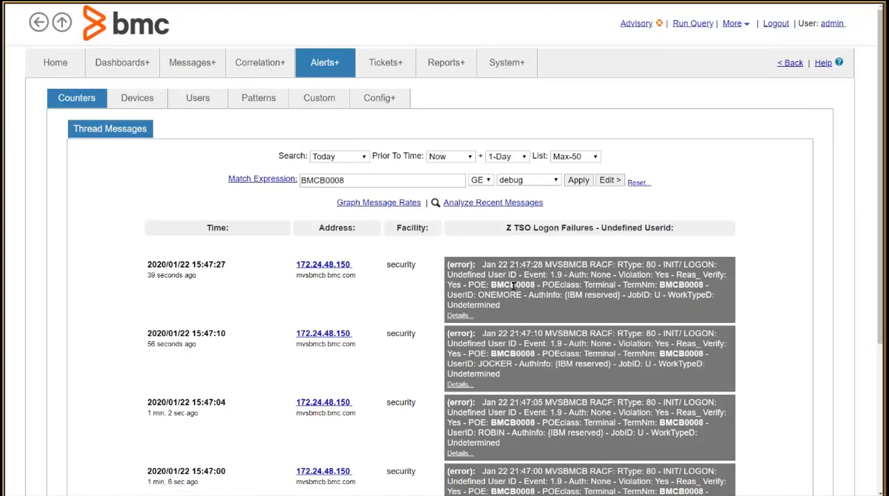
pyautogui.scroll(-3, 513, 285)
pyautogui.scroll(3, 513, 285)
pyautogui.click(75, 104)
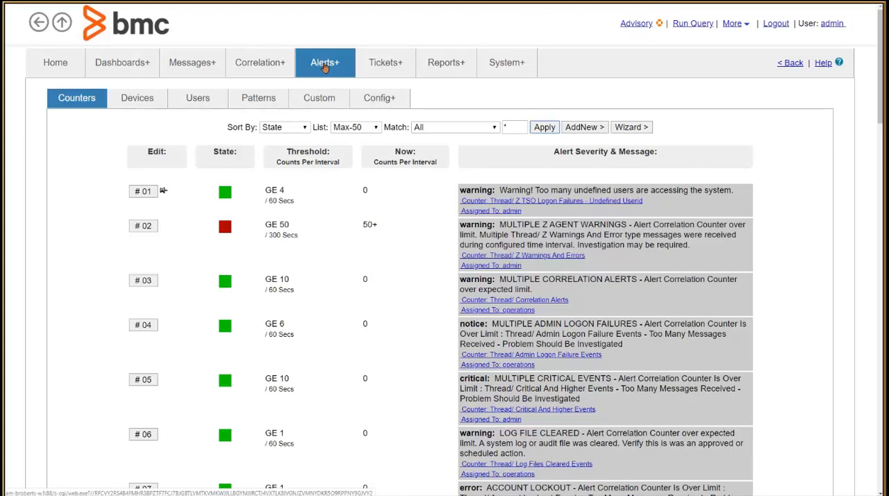
# Check the opened tickets for the undefined-users warning, and go to the dashboards
pyautogui.click(386, 66)
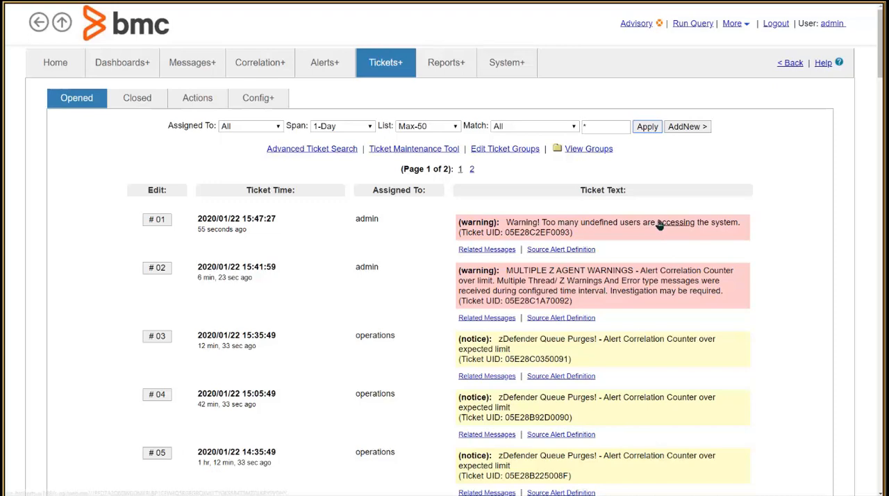
pyautogui.click(127, 68)
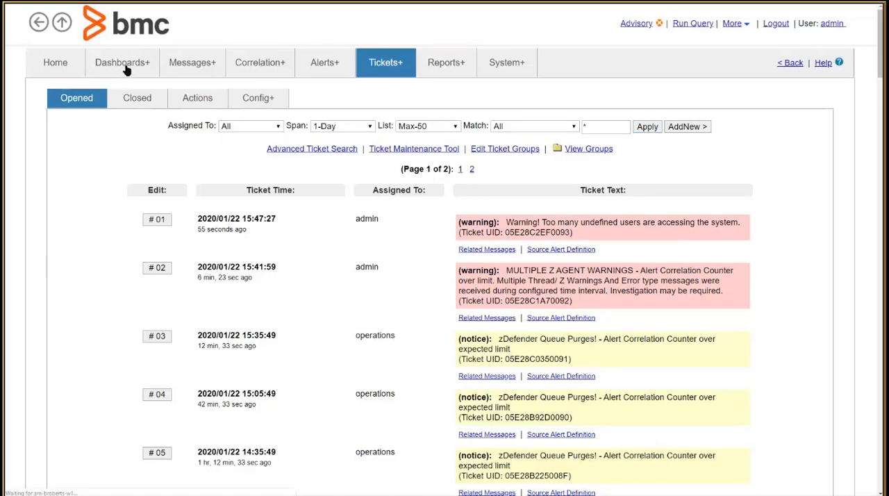